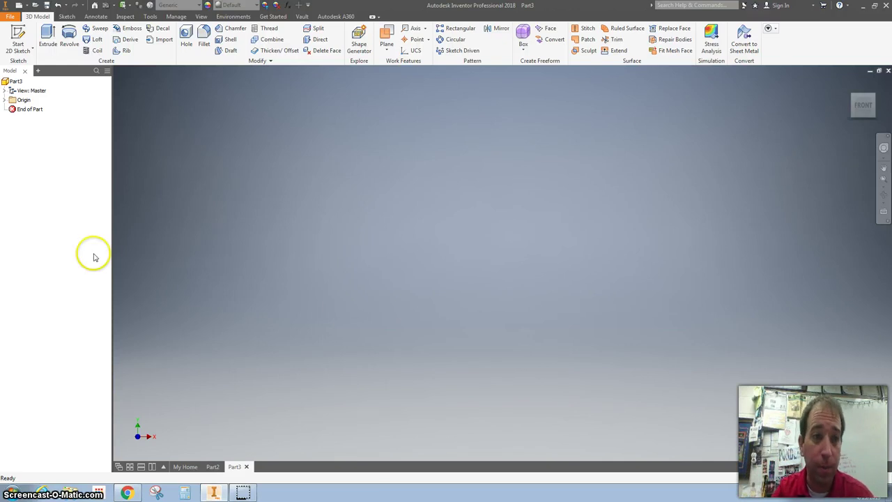
Create Sketch1 on the XY plane with a horizontal line running right from the origin.
left_click(16, 35)
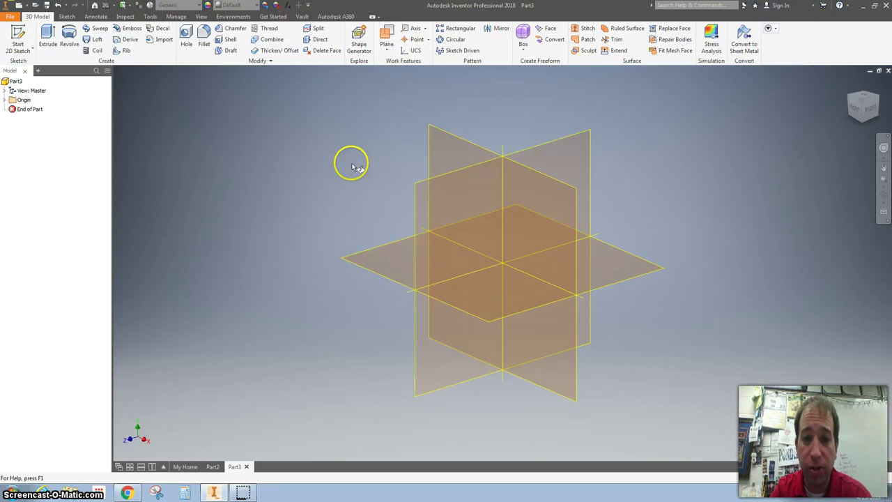
left_click(447, 138)
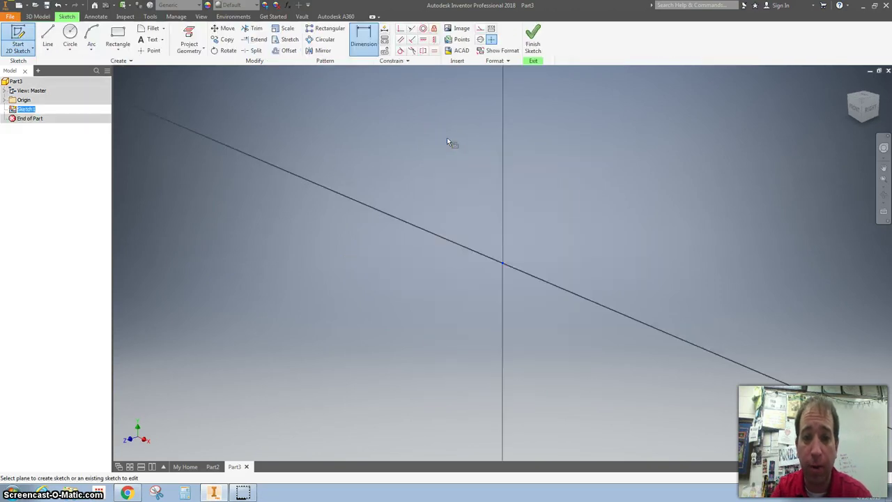
left_click(47, 32)
left_click(502, 262)
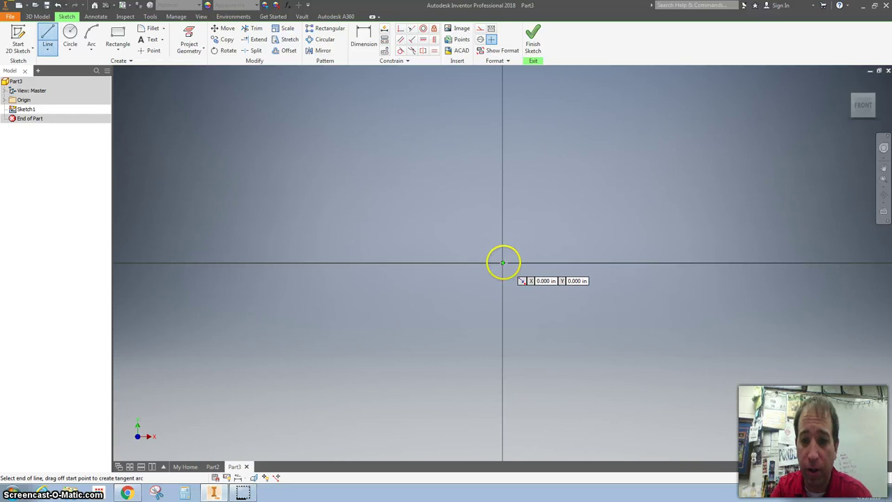
left_click(695, 262)
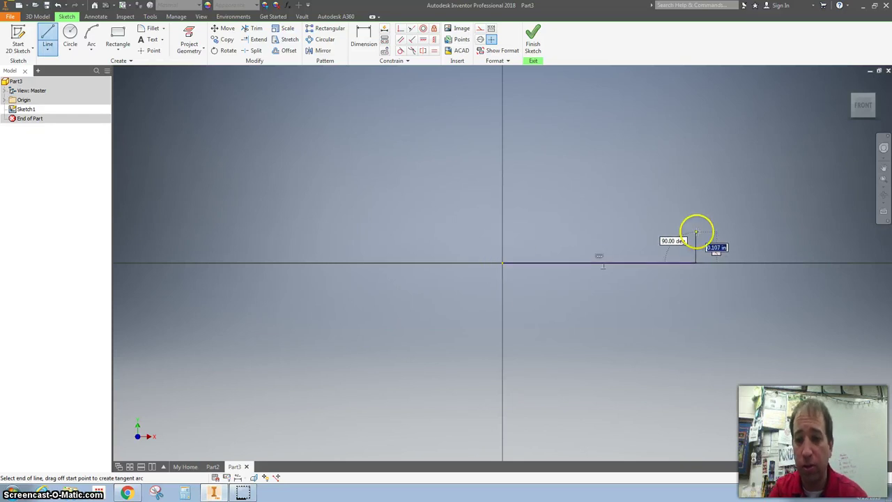
key("Escape")
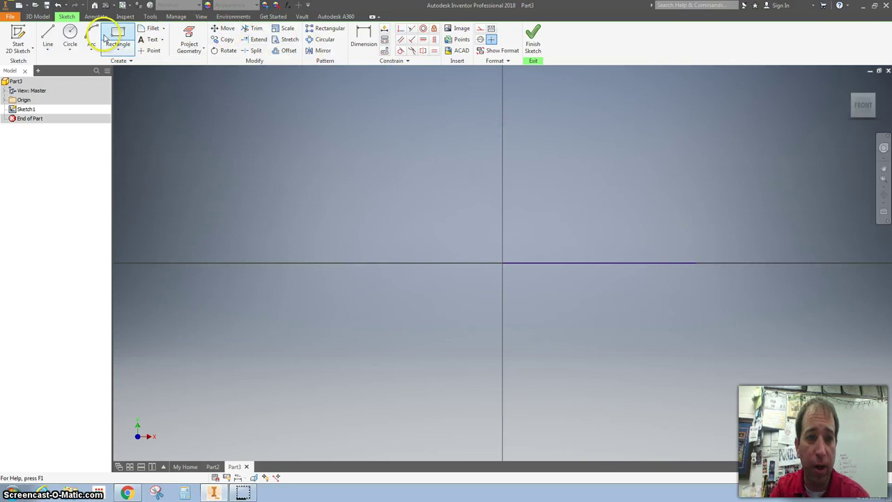
Draw a .250-radius arc curving down from the horizontal line's right end.
left_click(92, 35)
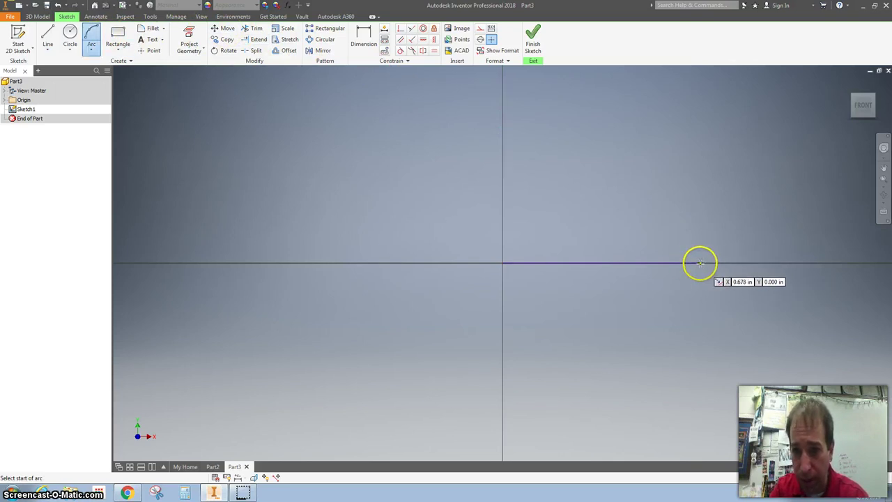
left_click(695, 263)
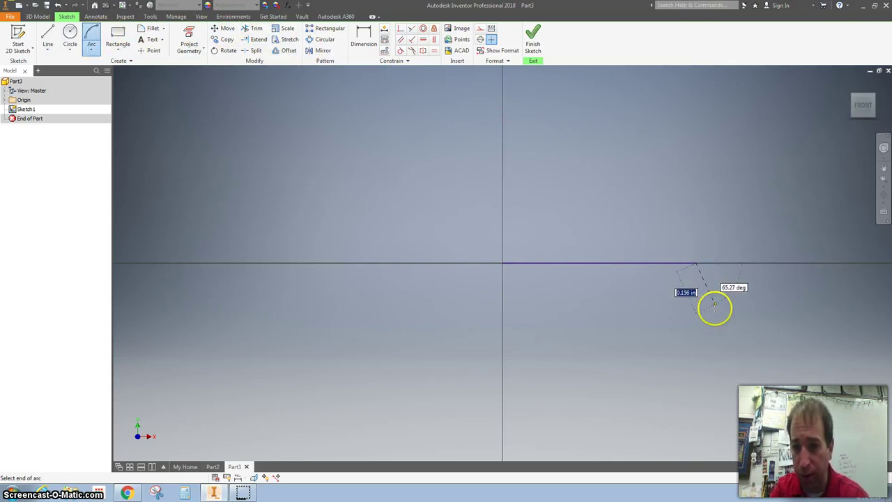
left_click(733, 338)
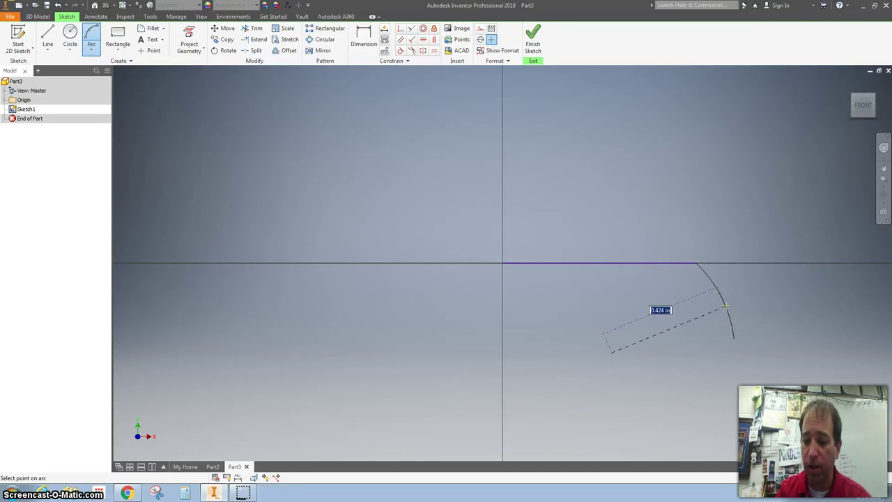
key("Return")
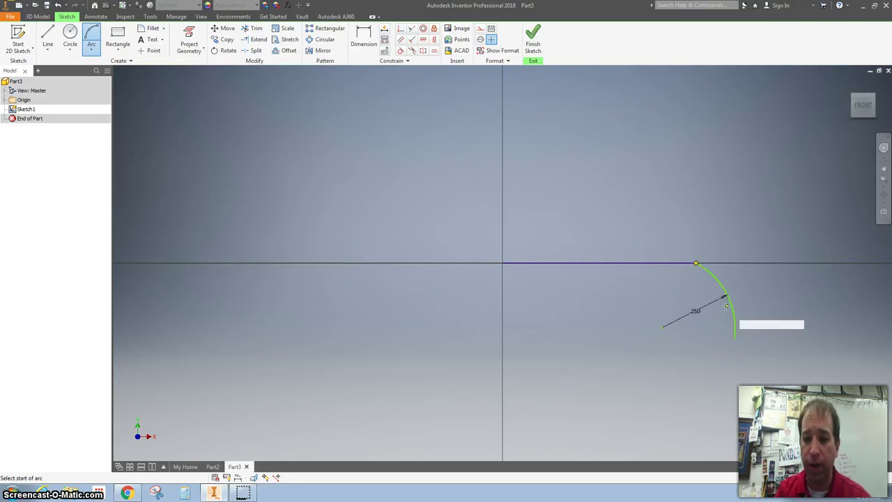
Add a vertical line running straight down from the arc's lower end.
left_click(48, 34)
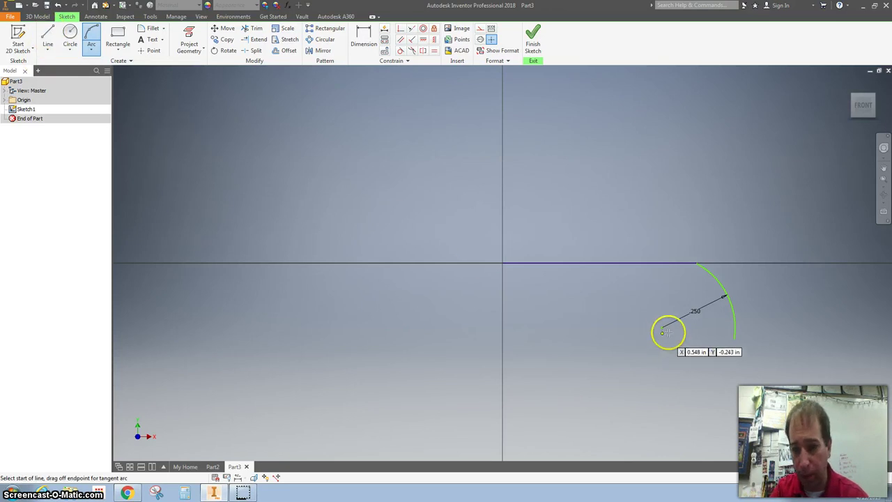
left_click(735, 339)
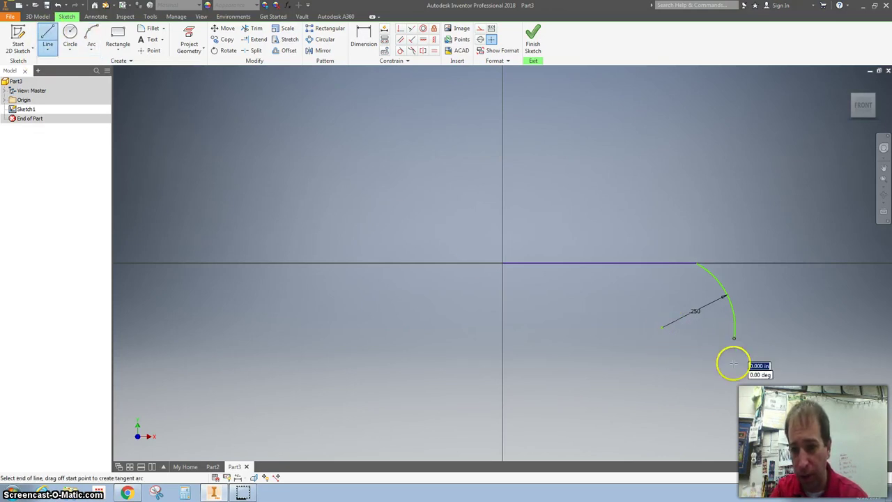
left_click(734, 451)
key("Escape")
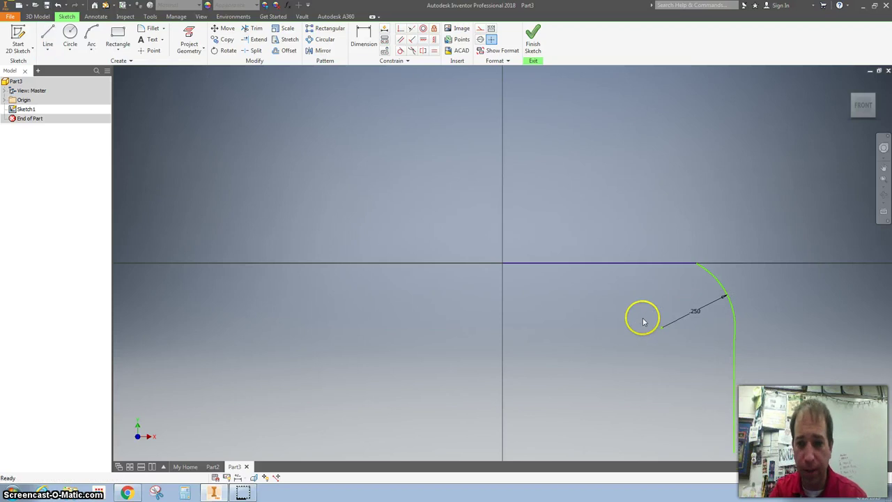
Dimension the horizontal line as three times the arc radius (=d0*3).
left_click(364, 34)
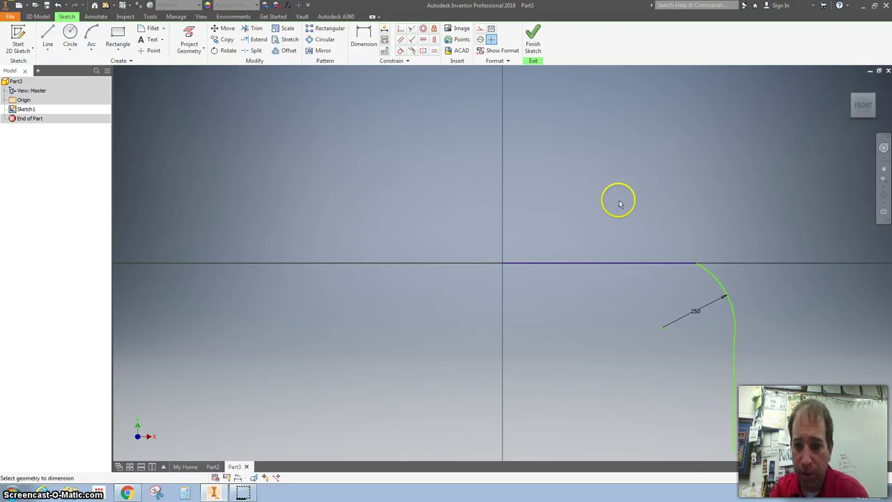
left_click(662, 263)
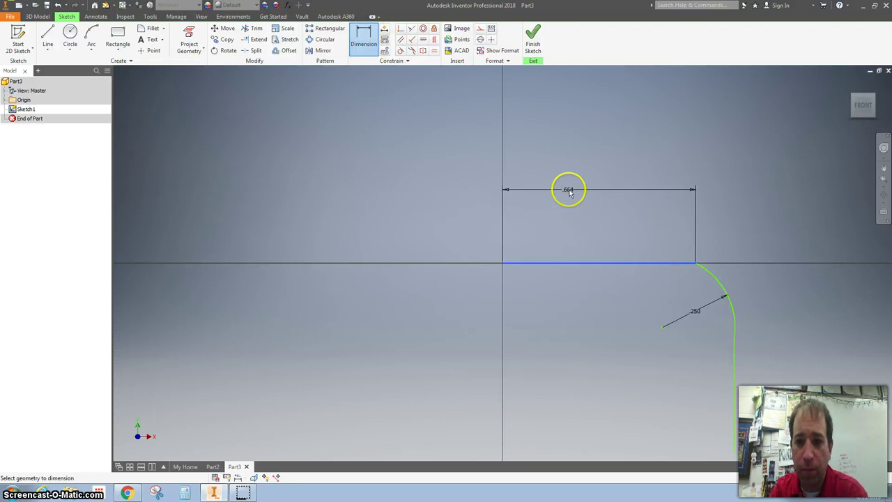
left_click(569, 192)
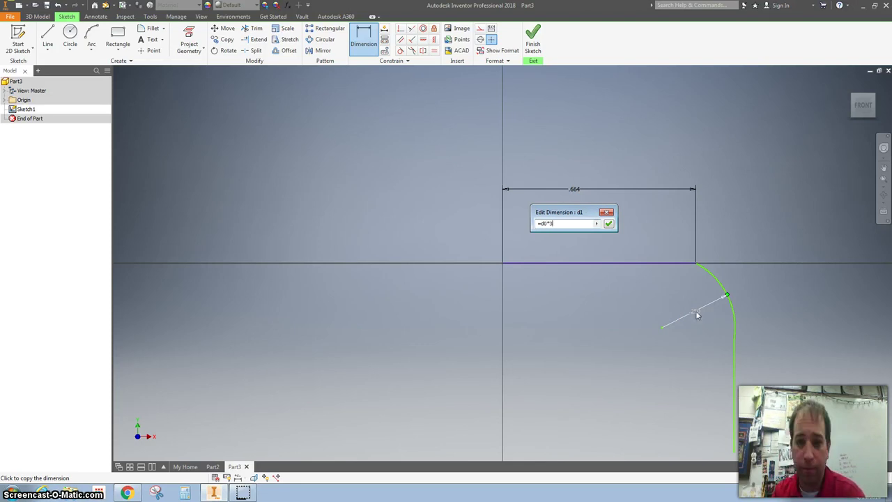
key("Return")
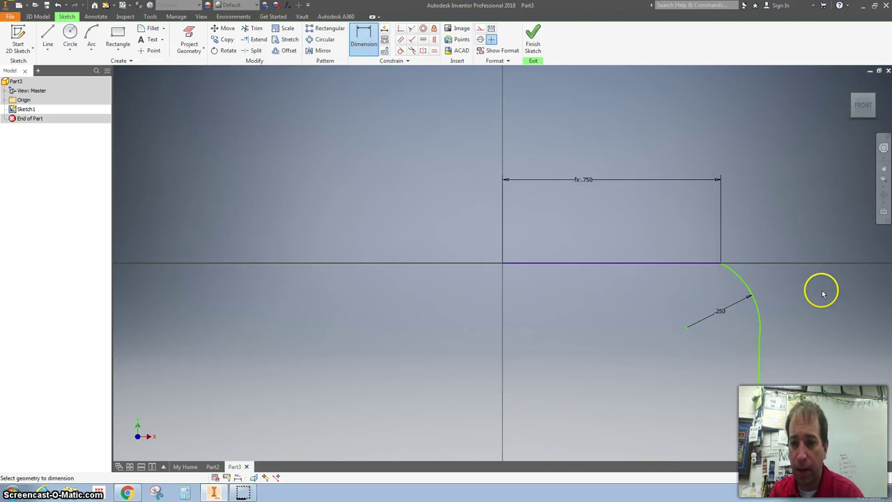
Dimension the vertical line as seven times the arc radius (d0*7).
scroll(811, 292, "down", 2)
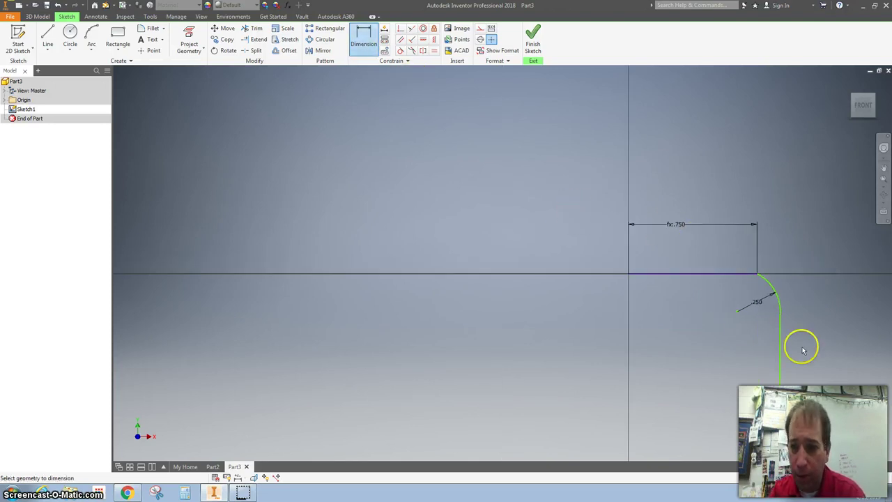
left_click(780, 338)
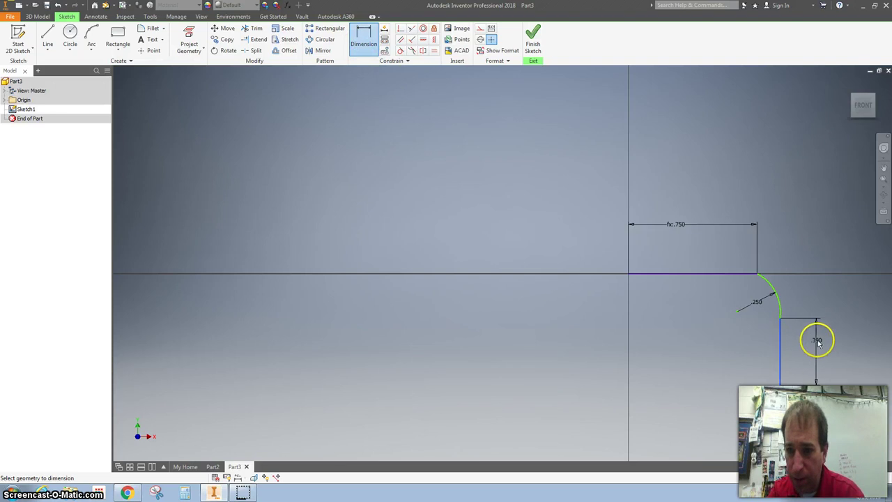
left_click(824, 345)
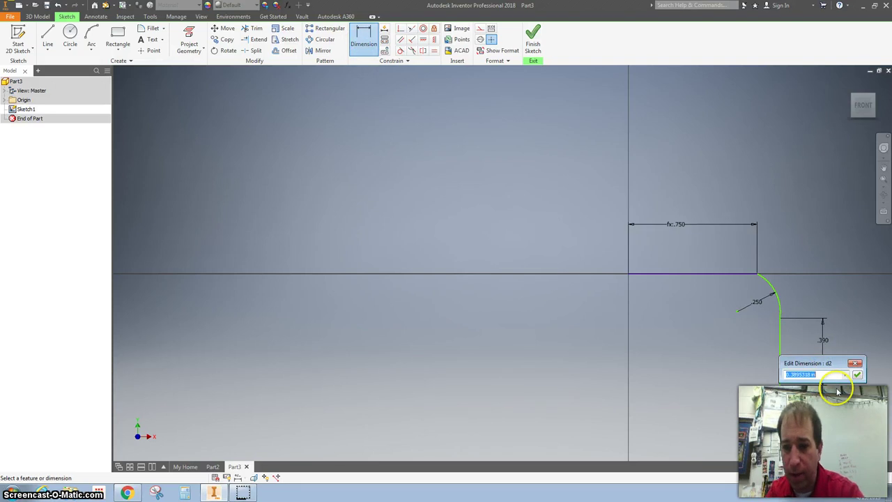
type(".")
left_click(758, 304)
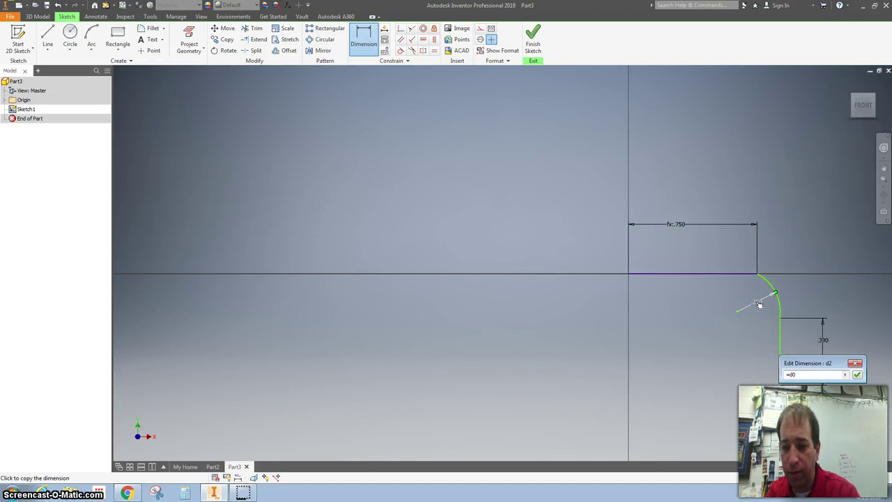
type("*7")
key("Return")
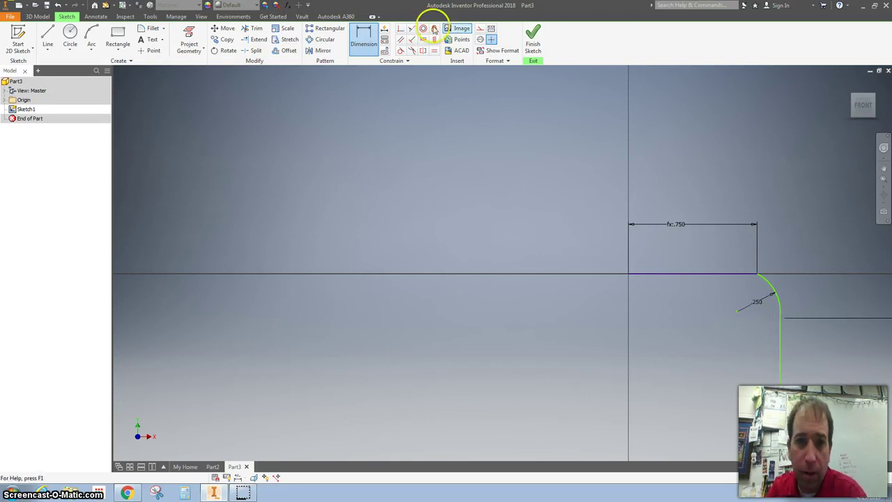
Make the arc tangent to both the horizontal and vertical lines.
left_click(400, 51)
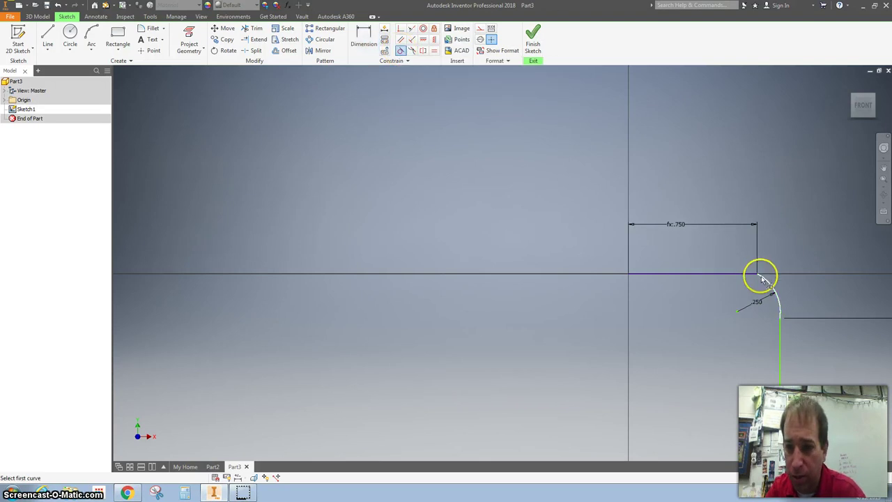
left_click(765, 280)
left_click(746, 276)
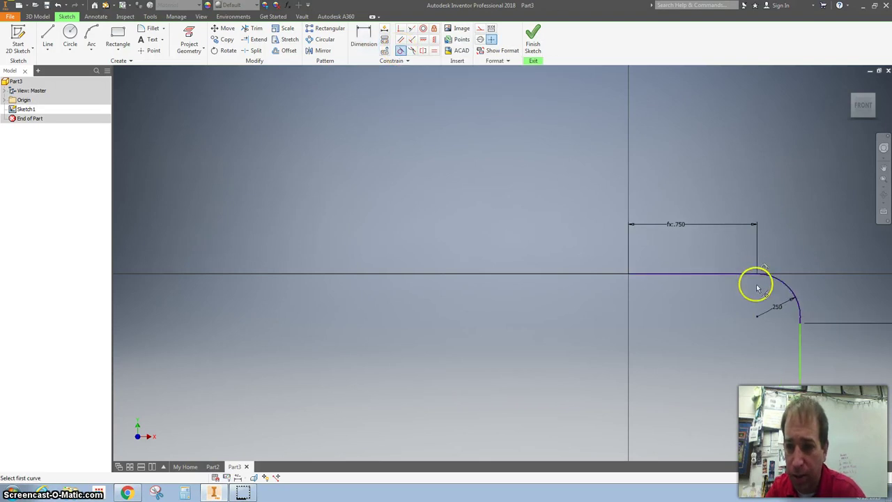
left_click(799, 306)
left_click(800, 335)
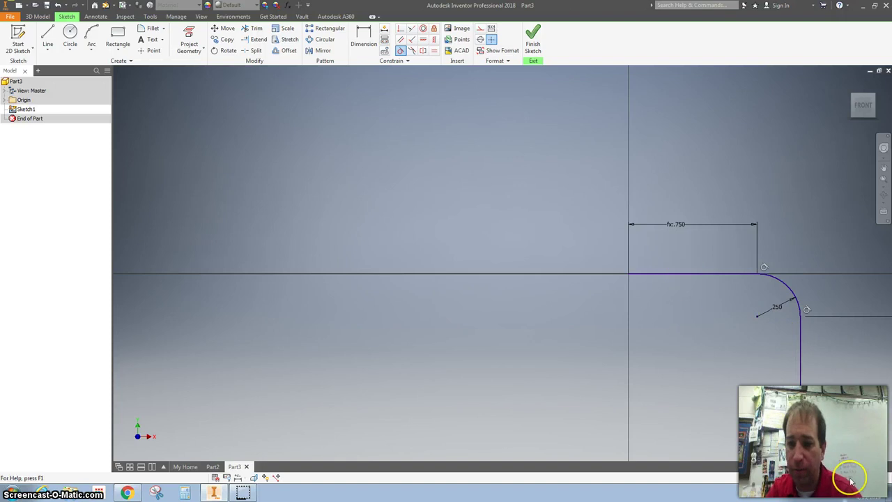
Finish Sketch1, turn on YZ Plane visibility from Origin, and select it in a corner view.
left_click(533, 37)
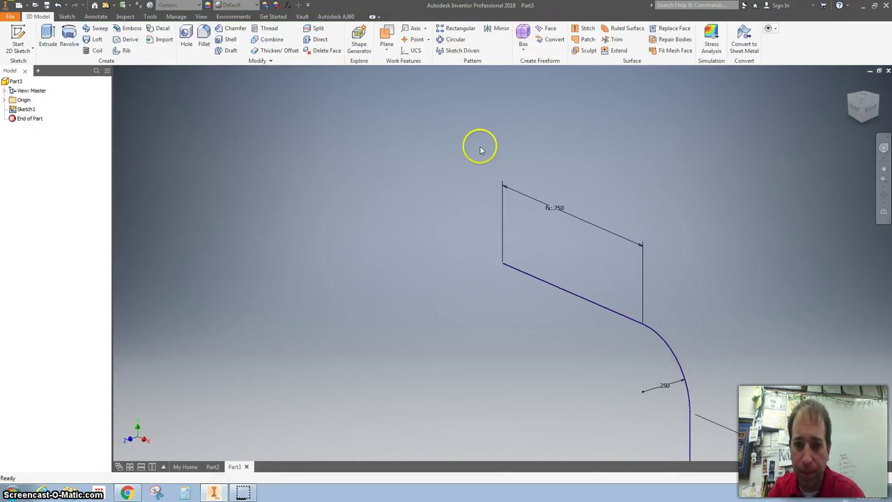
left_click(857, 101)
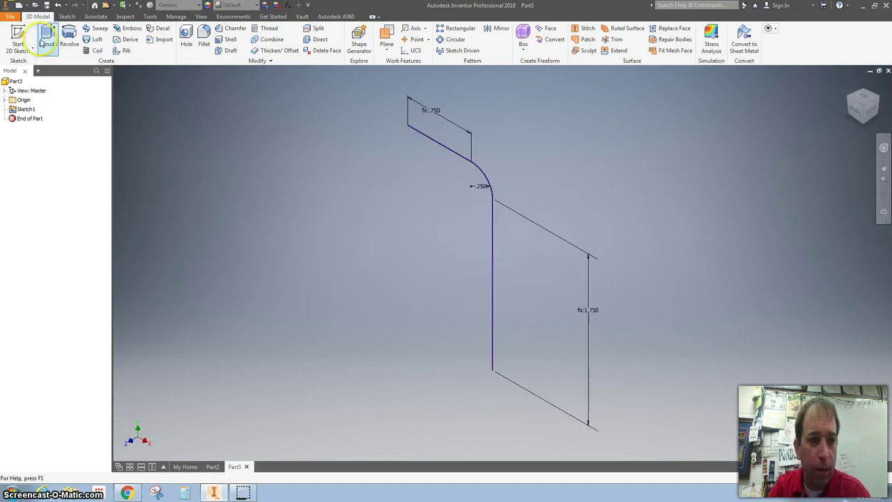
left_click(5, 99)
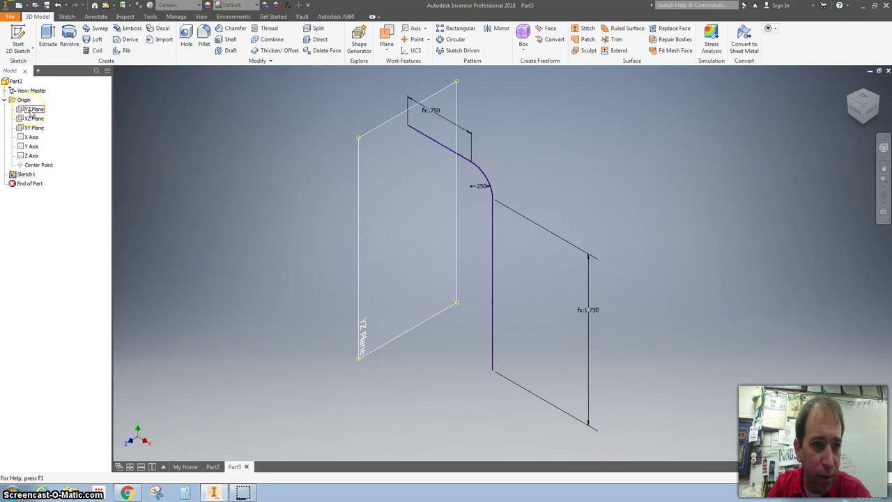
left_click(31, 112)
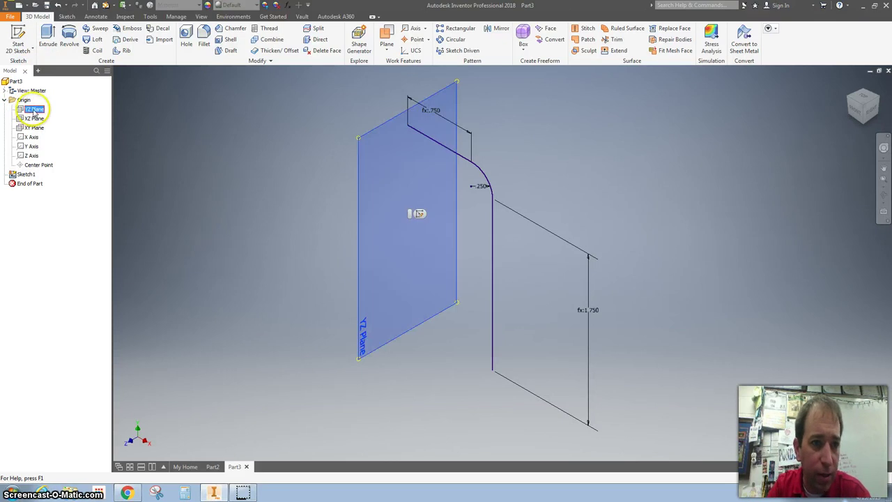
right_click(33, 113)
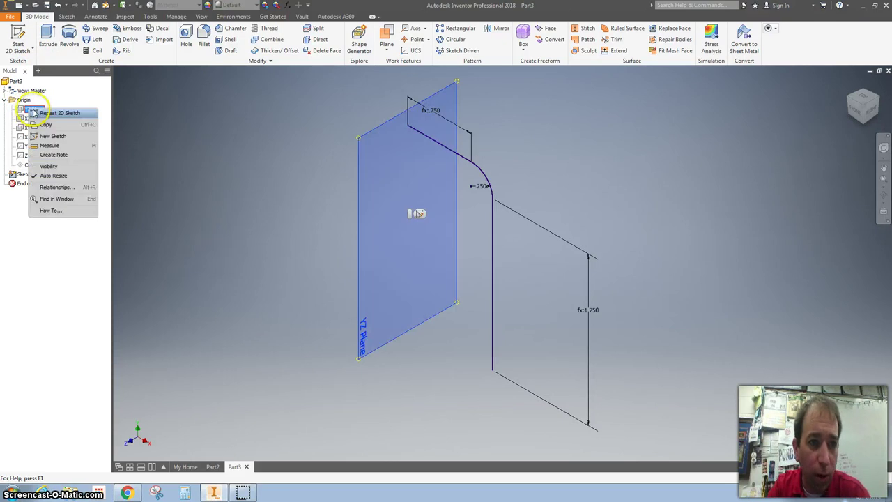
left_click(48, 165)
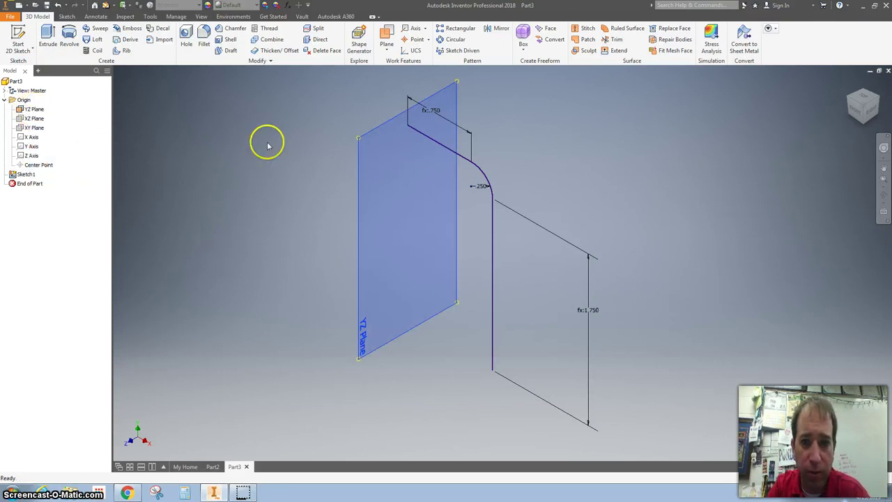
left_click(852, 109)
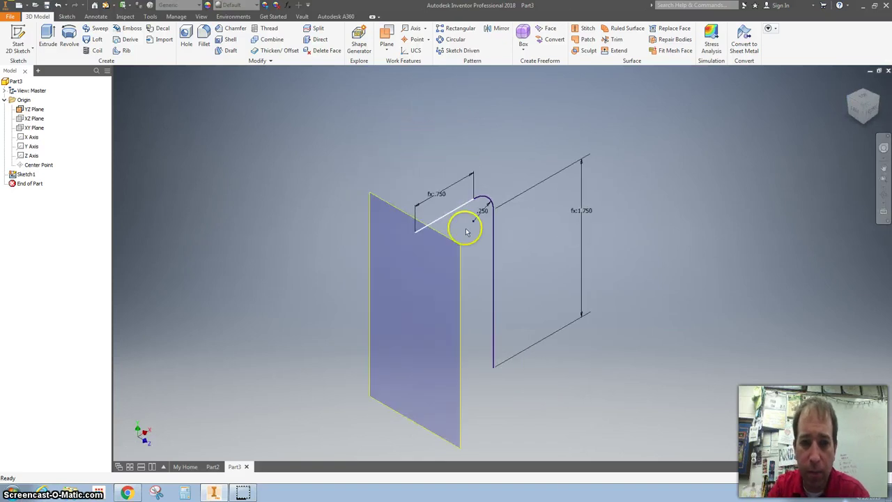
left_click(457, 236)
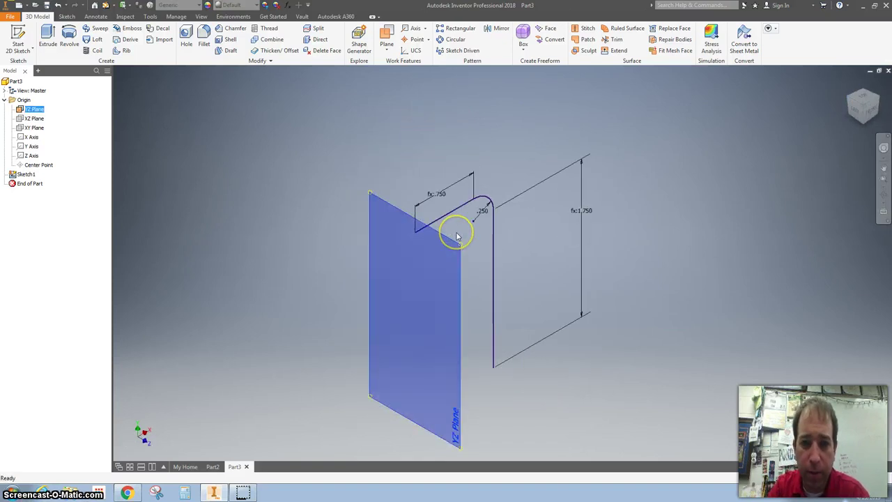
Start a sketch on the YZ plane and draw a six-sided polygon centred on the origin.
key("s")
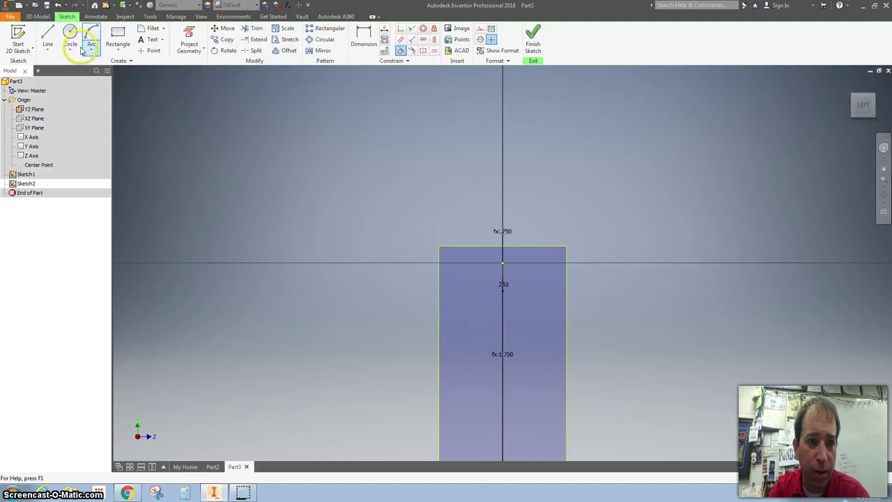
left_click(126, 53)
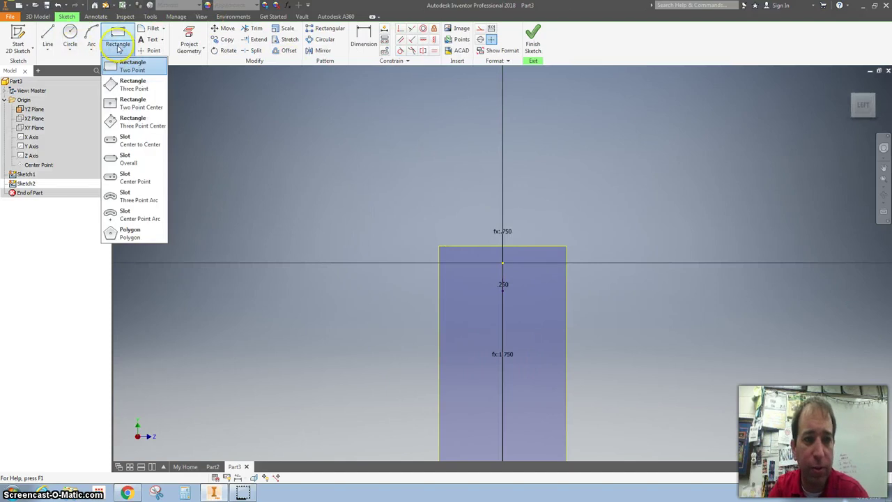
left_click(124, 234)
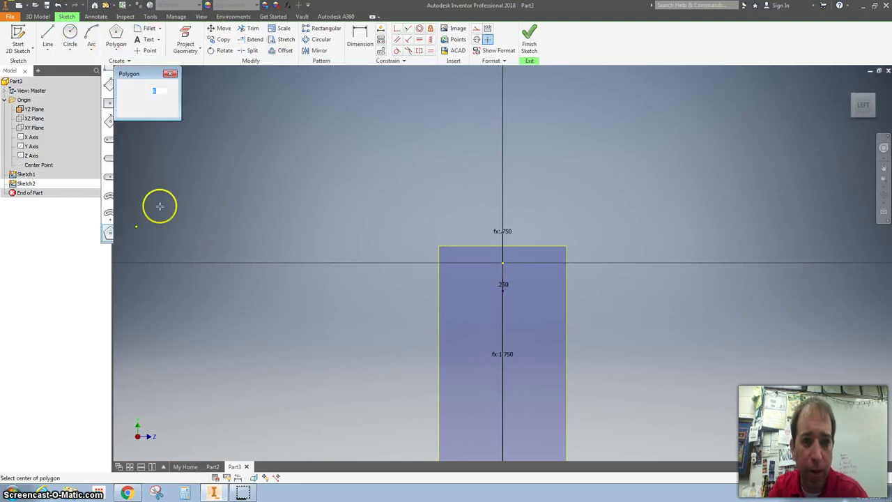
left_click(503, 263)
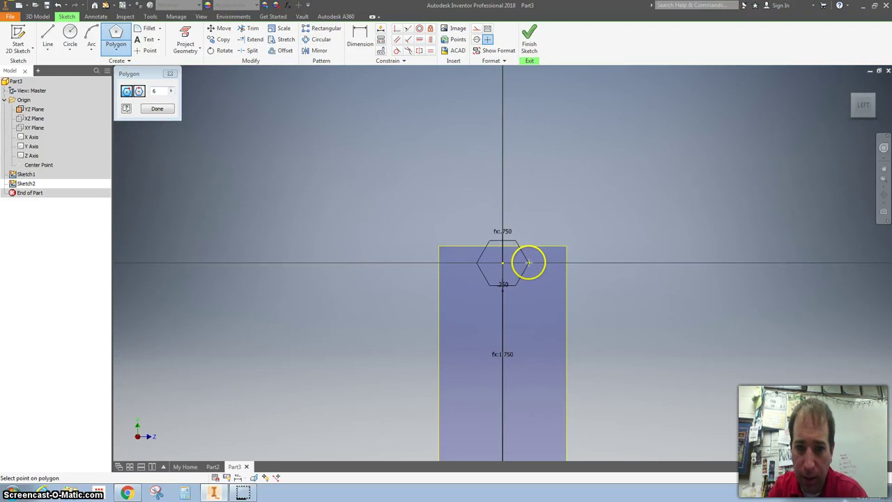
left_click(528, 263)
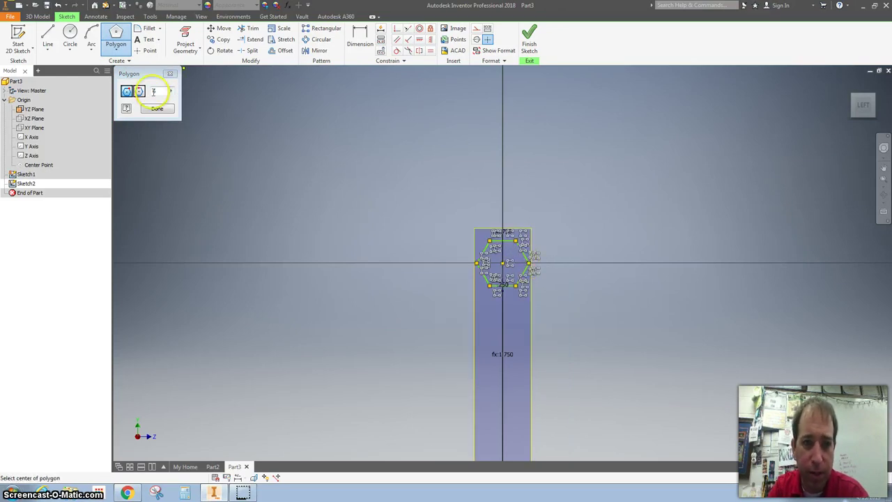
left_click(155, 108)
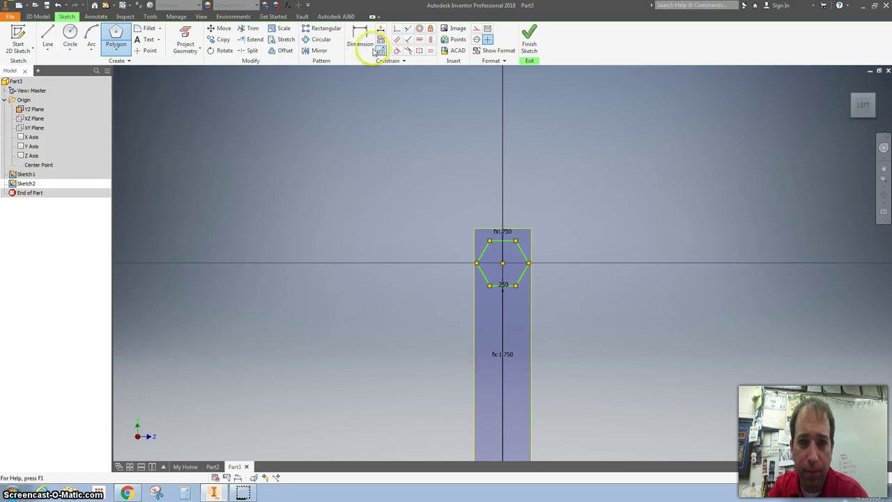
Try a vertical constraint on the hexagon's top edge and dismiss the already-exists warning.
left_click(421, 43)
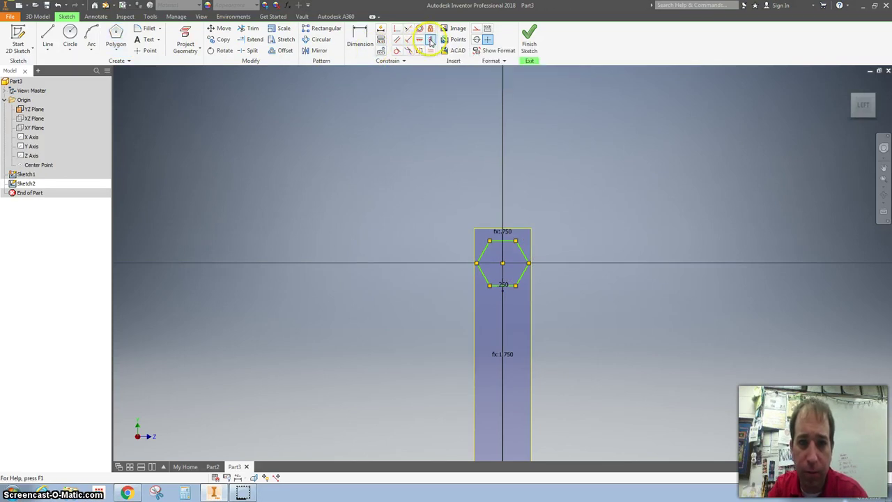
left_click(430, 42)
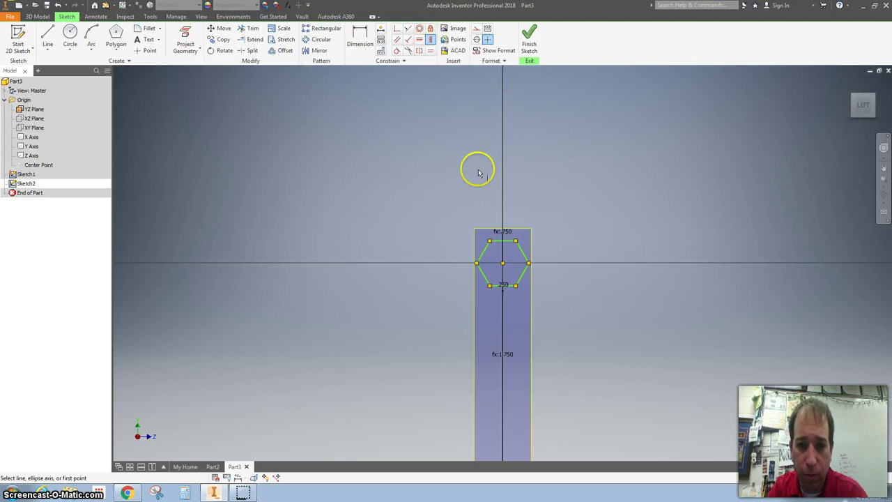
left_click(497, 241)
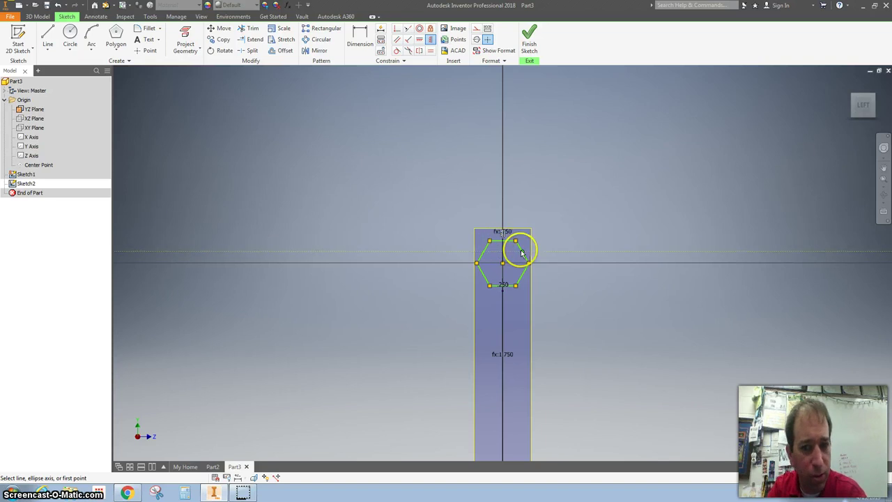
left_click(511, 243)
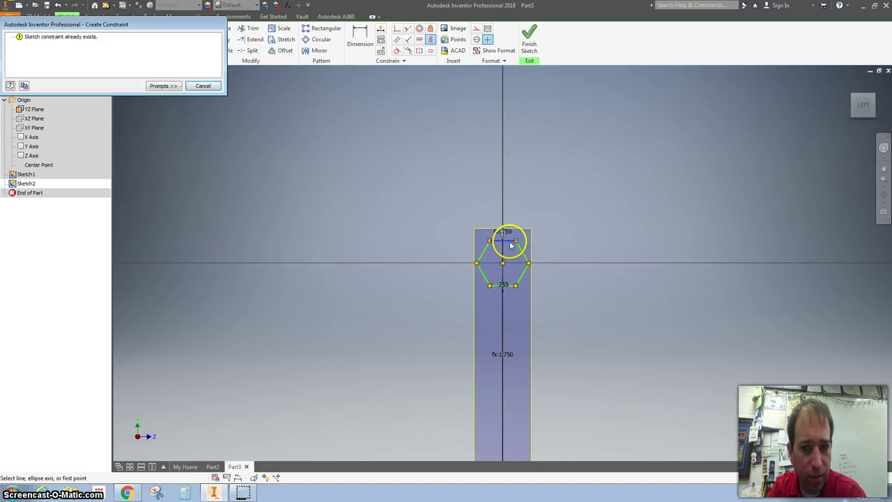
left_click(203, 86)
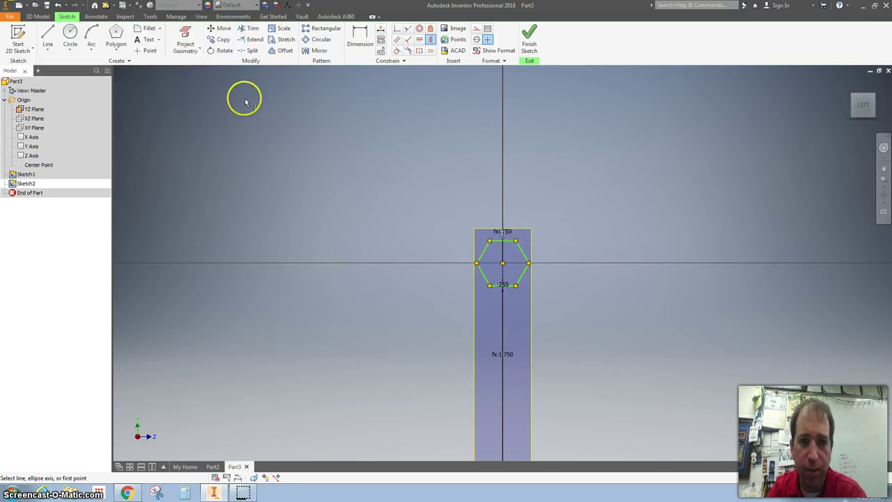
Dimension the hexagon across its flats and drive that size from the .250 bend radius (d0).
left_click(357, 40)
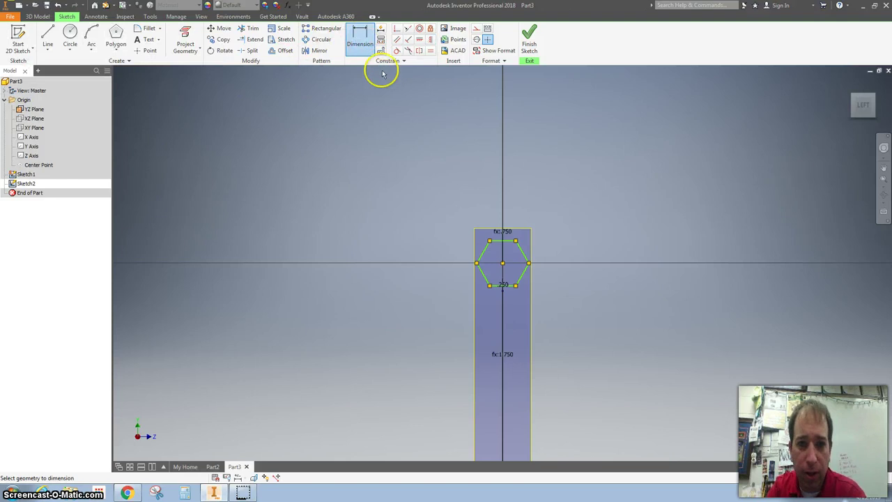
left_click(513, 241)
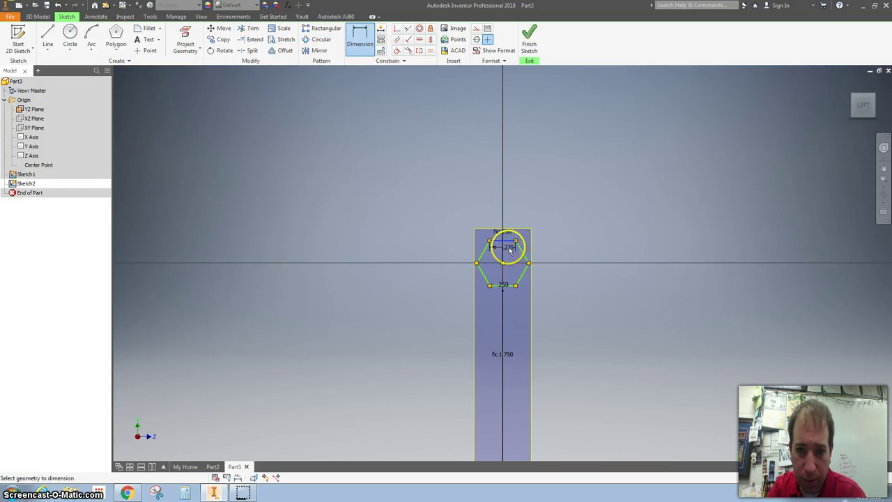
left_click(513, 287)
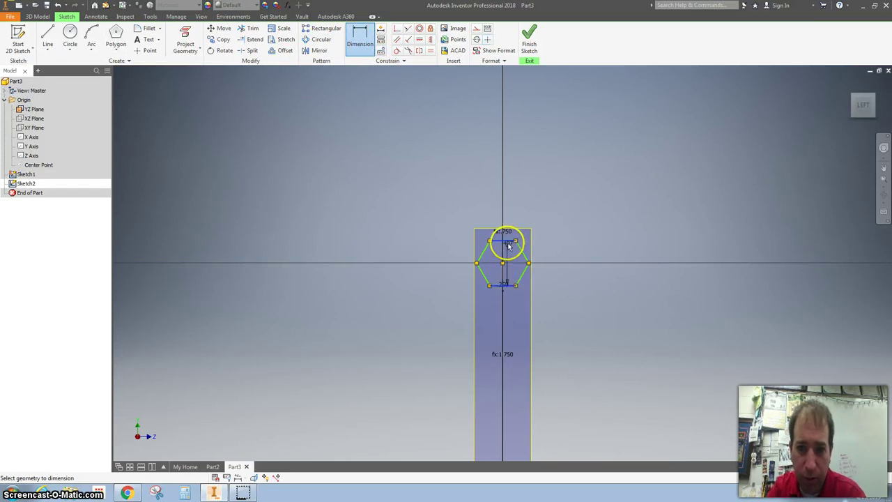
left_click(501, 242)
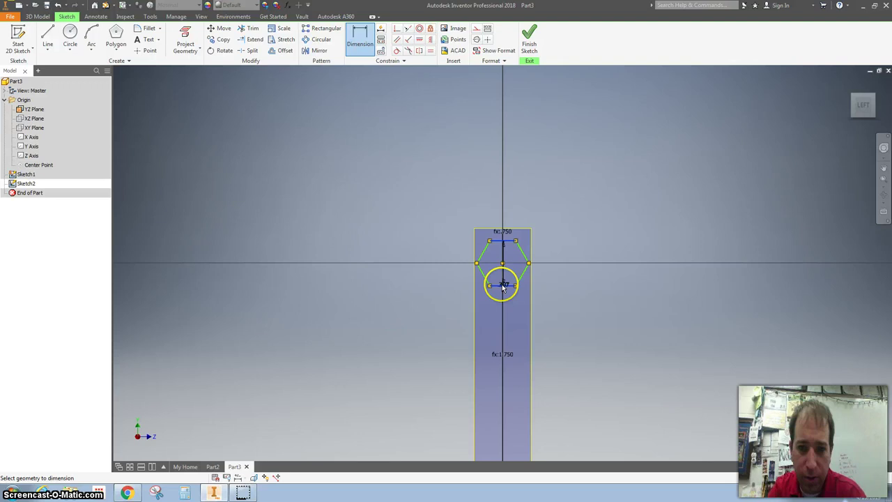
left_click(501, 284)
left_click(570, 264)
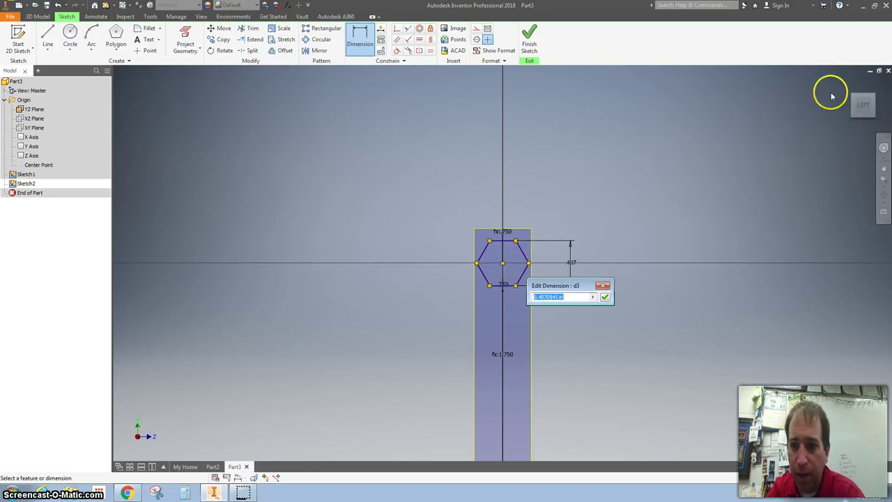
type("-")
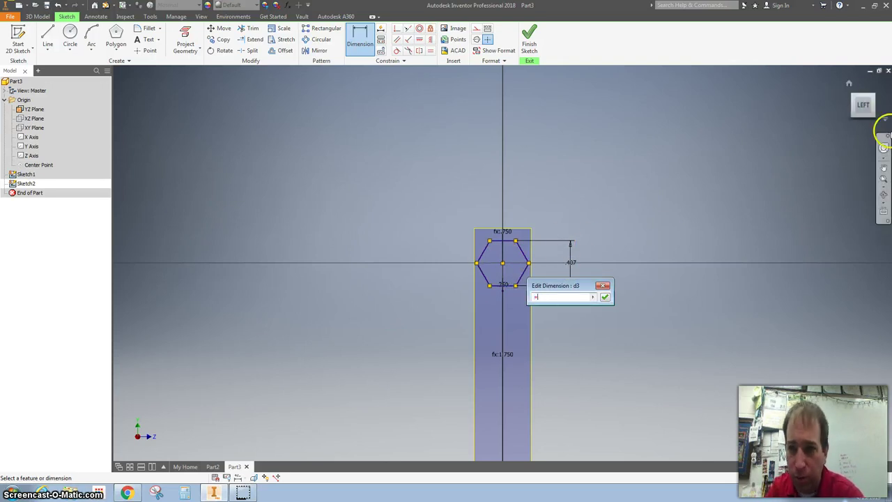
left_click(874, 97)
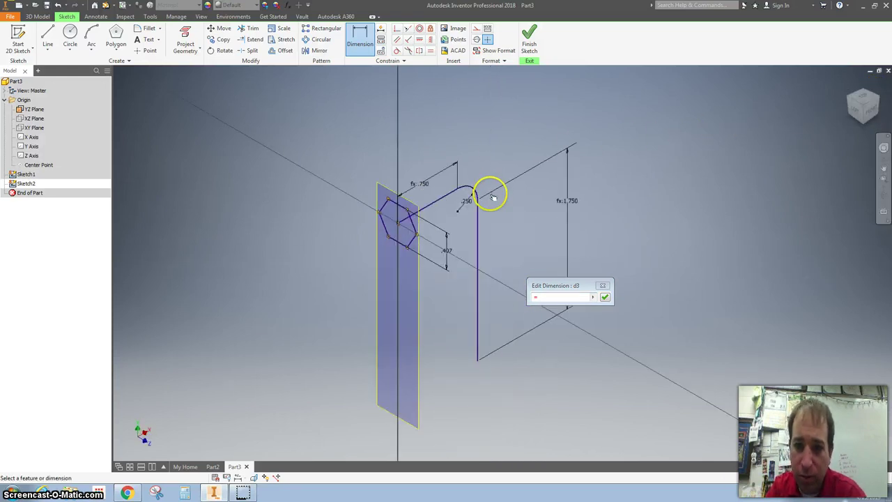
left_click(470, 204)
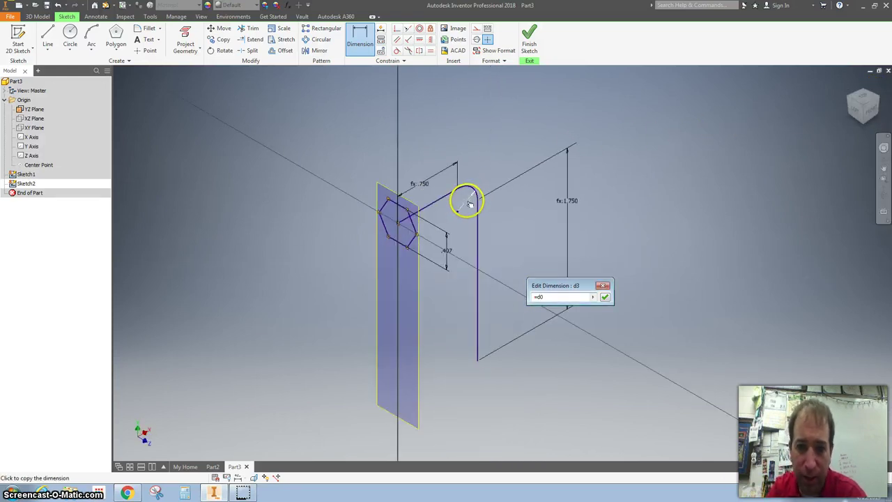
key("Return")
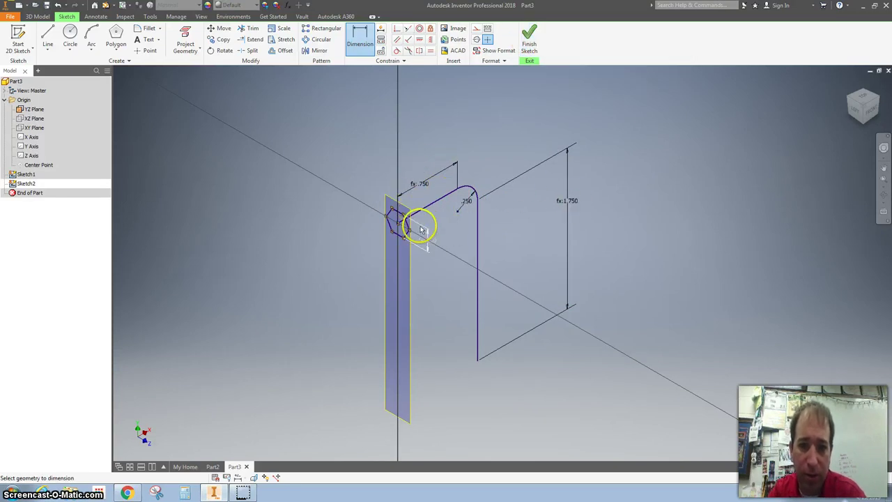
Sweep the hexagon profile along the L-shaped path line to create Sweep1.
left_click(529, 38)
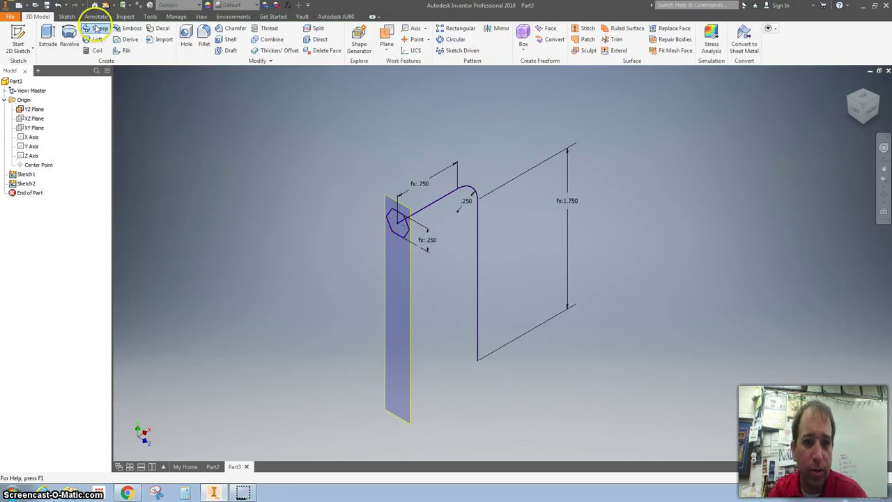
left_click(97, 29)
left_click(391, 218)
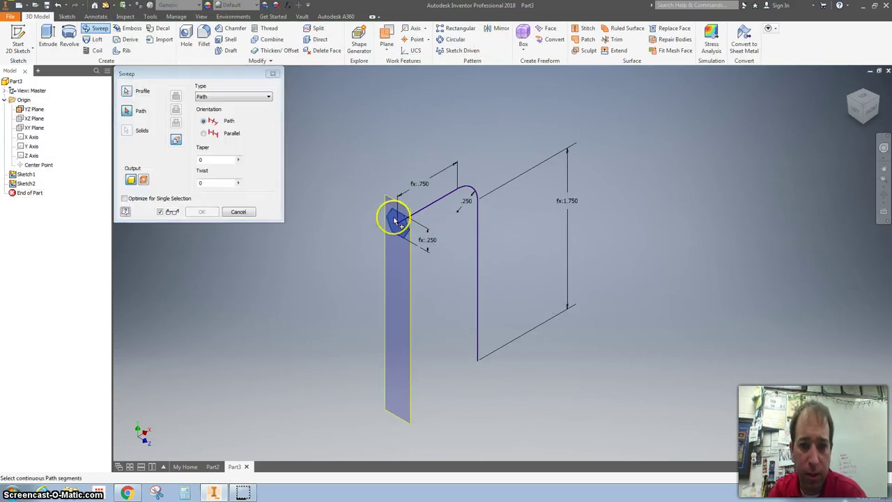
left_click(128, 111)
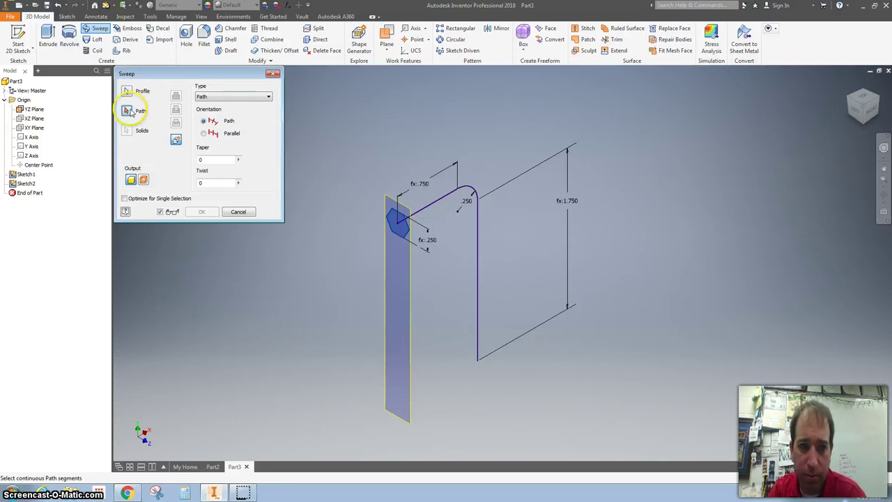
left_click(439, 203)
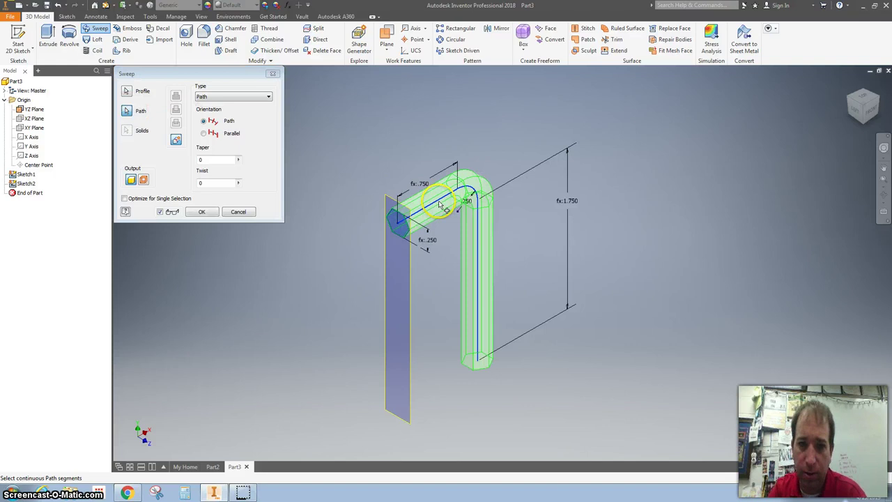
left_click(205, 212)
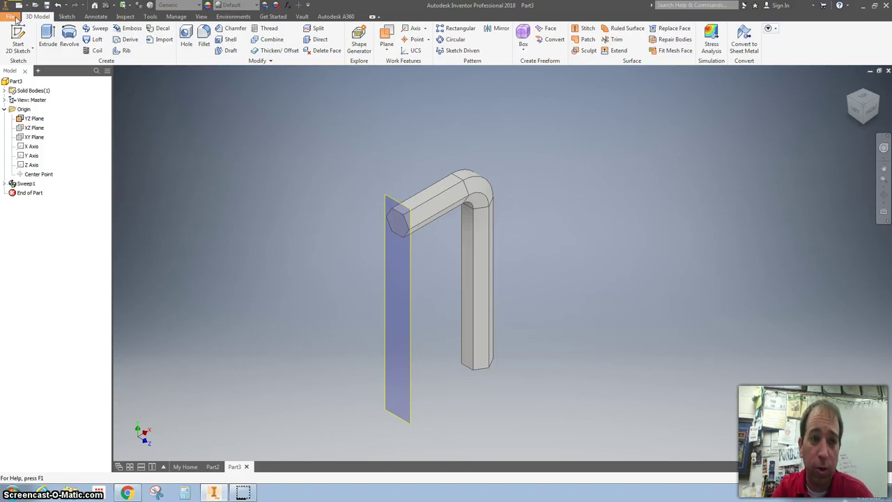
Save As 1-4 allen wrench SP.ipt in the Allen Wrenches folder.
left_click(14, 17)
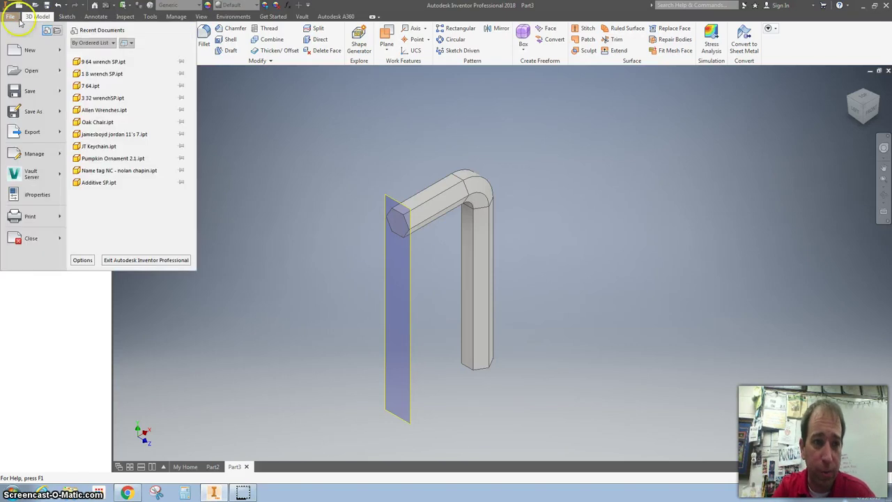
left_click(29, 116)
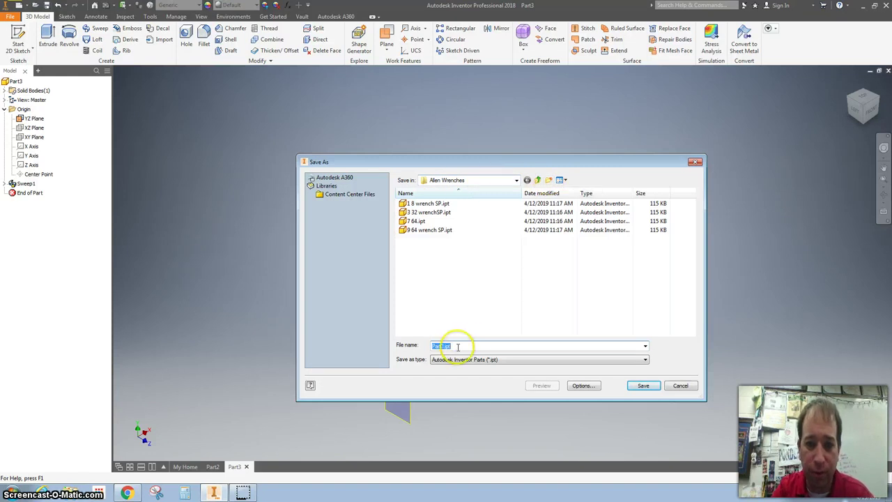
type("1")
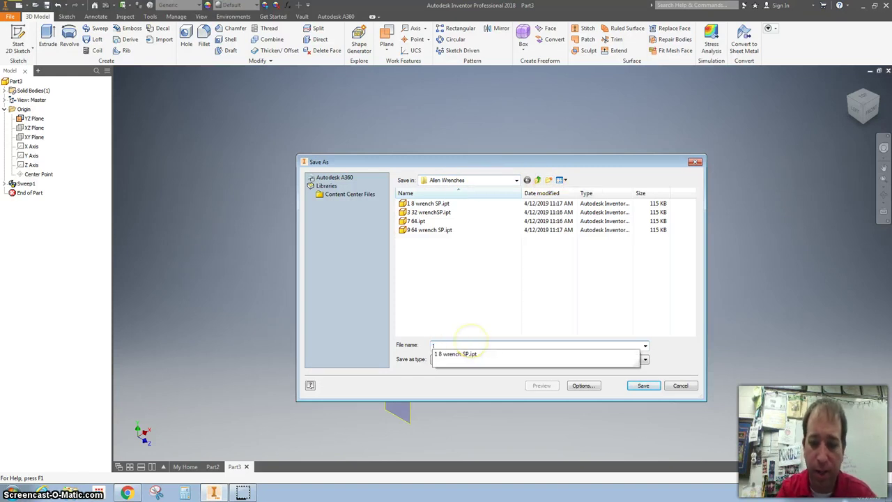
type("-")
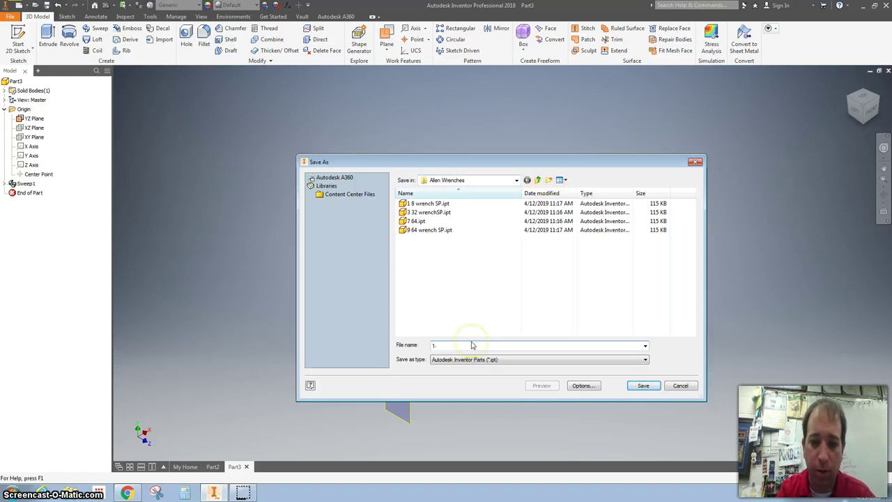
type("4")
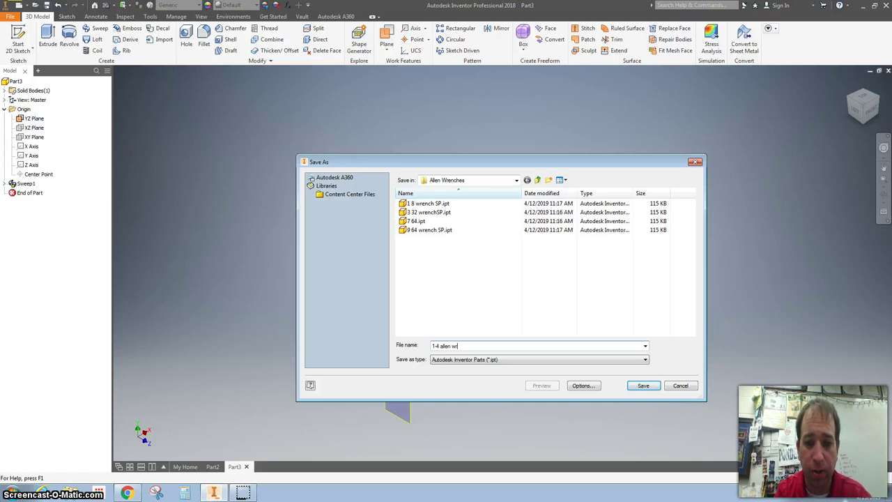
type("allen wrench SP")
left_click(644, 387)
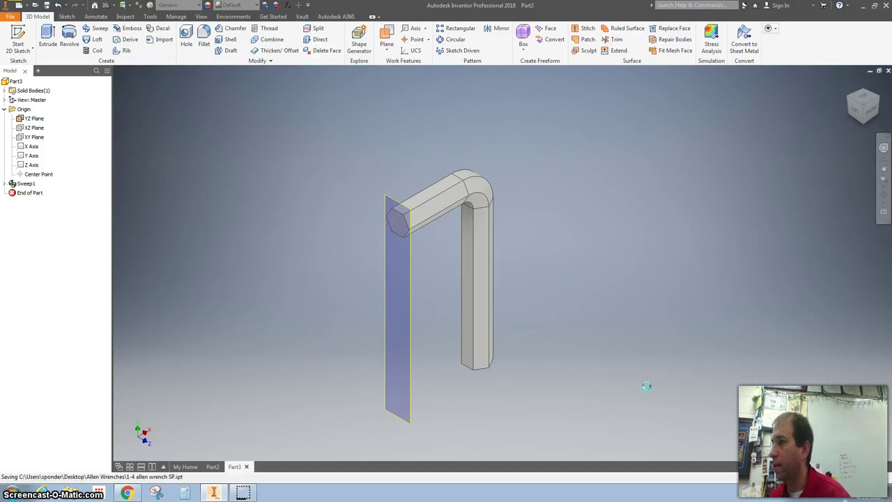
Edit Sketch1's .250 bend radius dimension to 3/32 and finish the sketch to update the wrench.
left_click(412, 269)
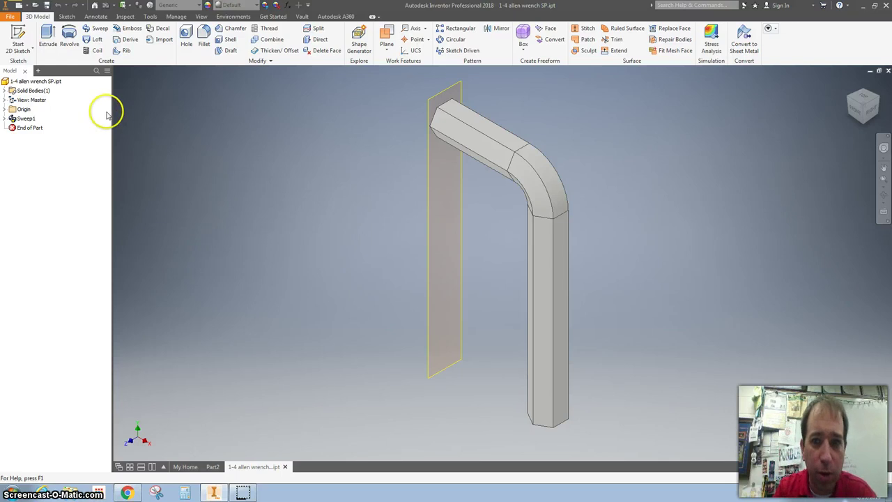
left_click(5, 119)
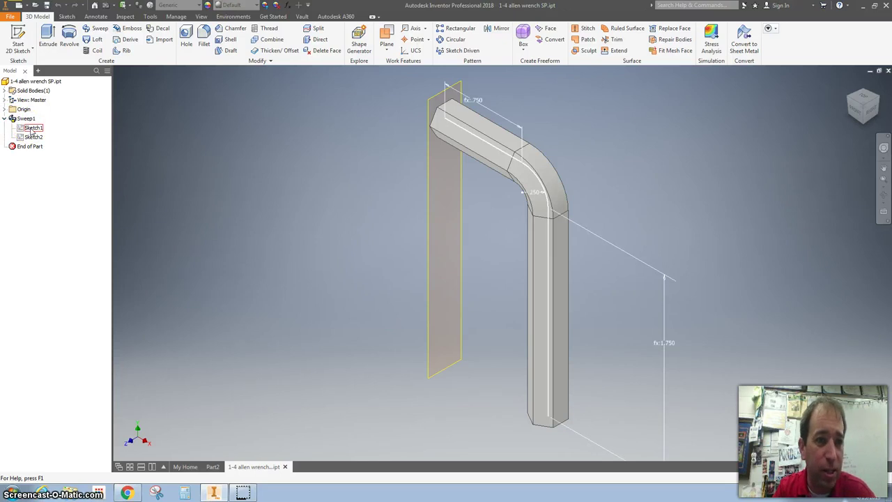
left_click(32, 129)
double_click(33, 129)
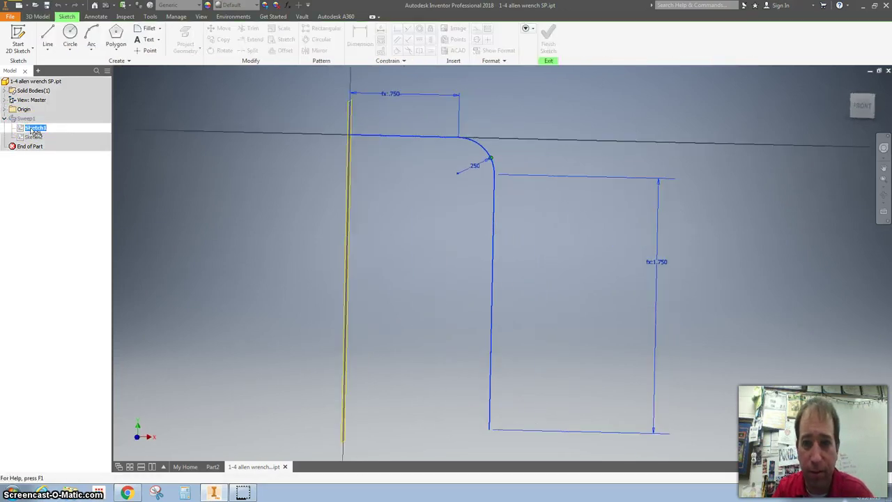
double_click(471, 170)
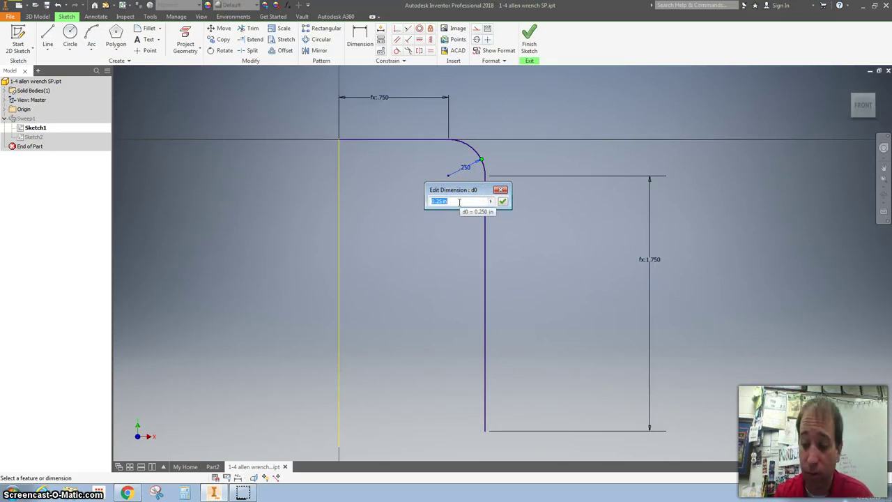
type("3/32")
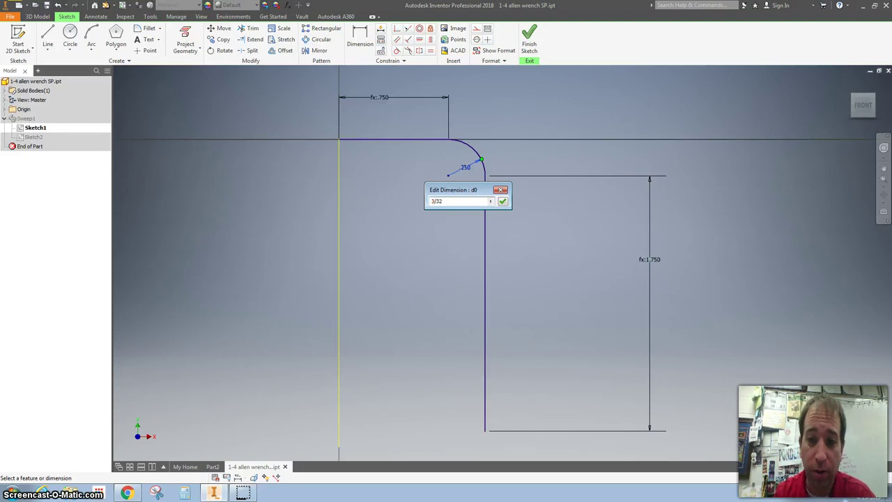
key("Return")
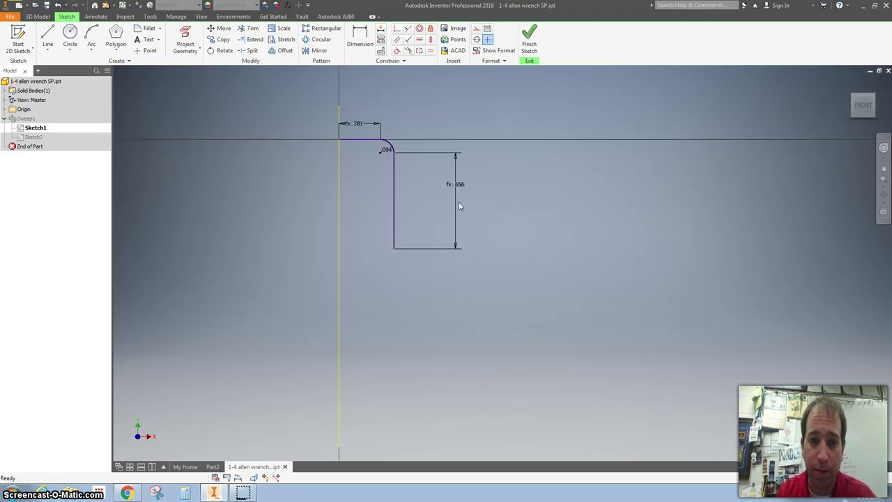
left_click(529, 35)
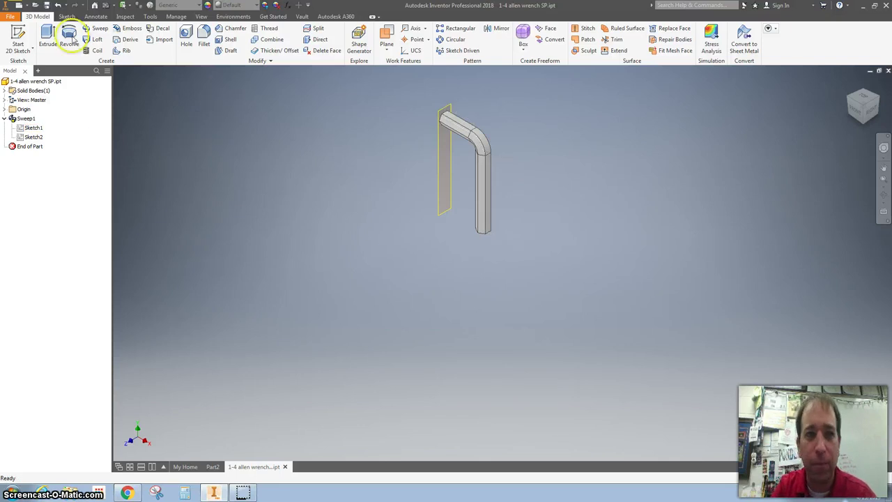
Save As 3-32 allren wrench SP.ipt and zoom to fit the whole wrench.
left_click(11, 16)
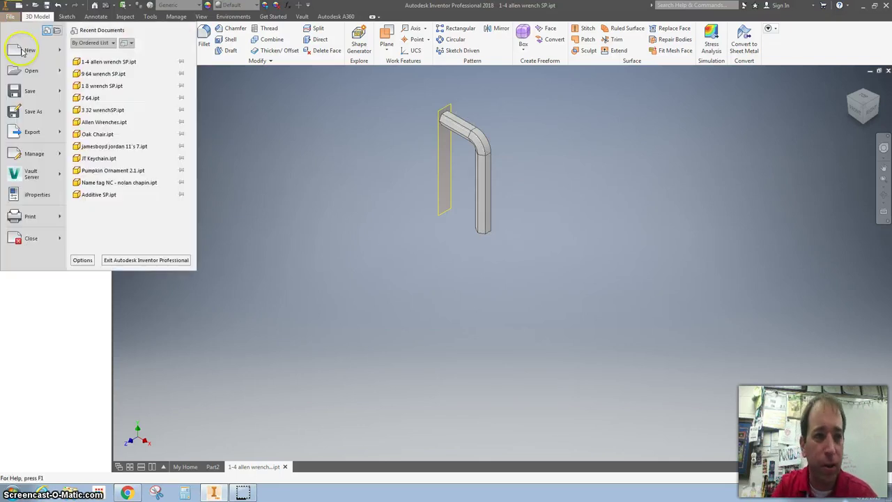
left_click(48, 113)
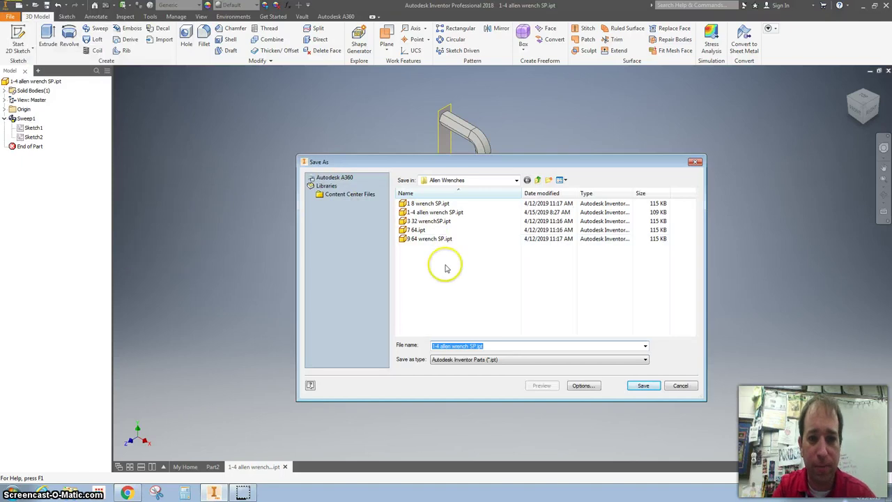
type("3")
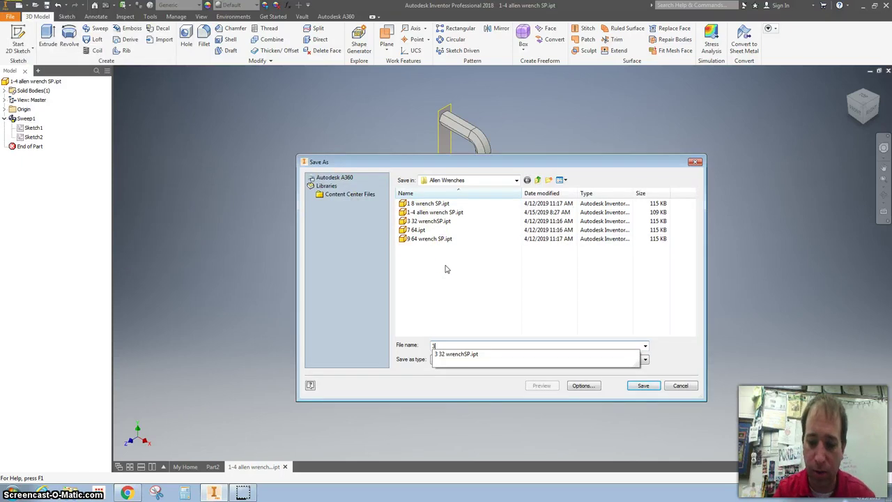
type("-32 allen wrench SP")
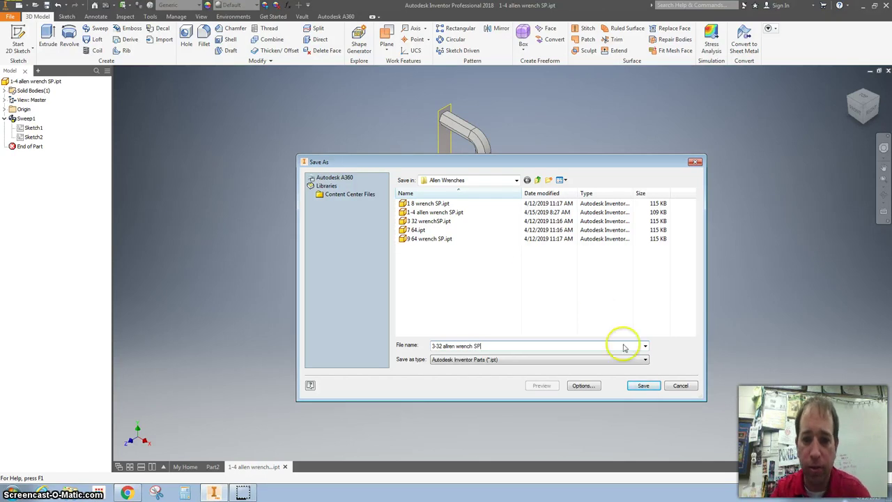
left_click(641, 385)
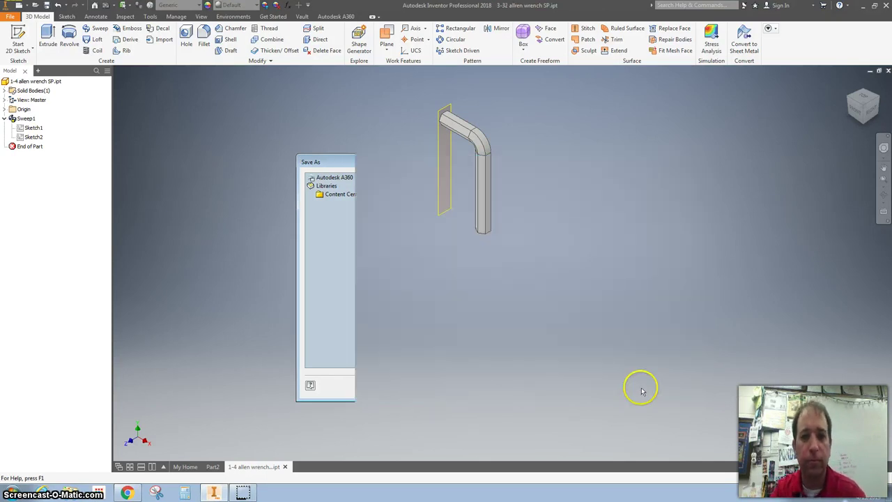
key("Home")
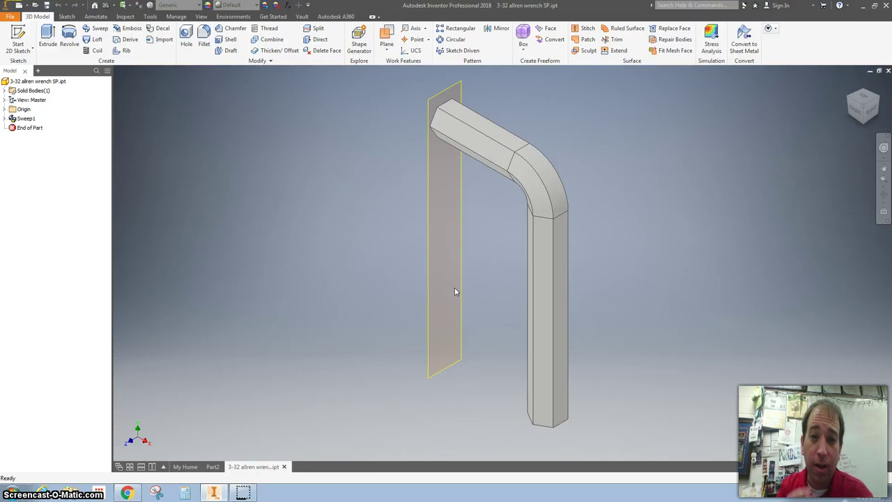